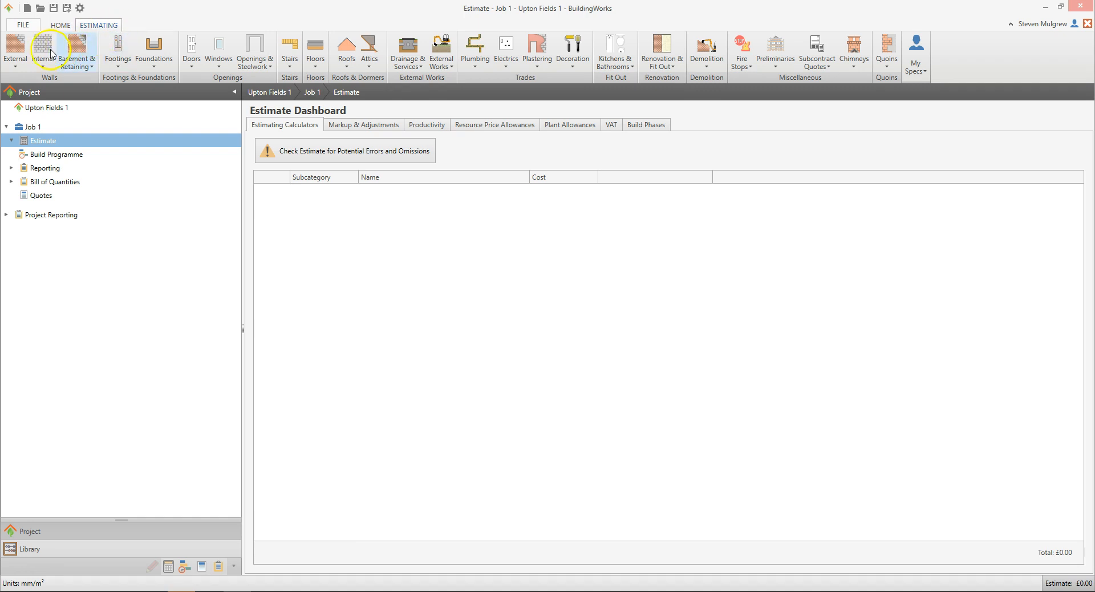
- Start a Brick & Block Cavity Walls component and sort its specifications by U-value, structural thickness and finally rate
{"action": "left_click", "coordinate": [24, 62]}
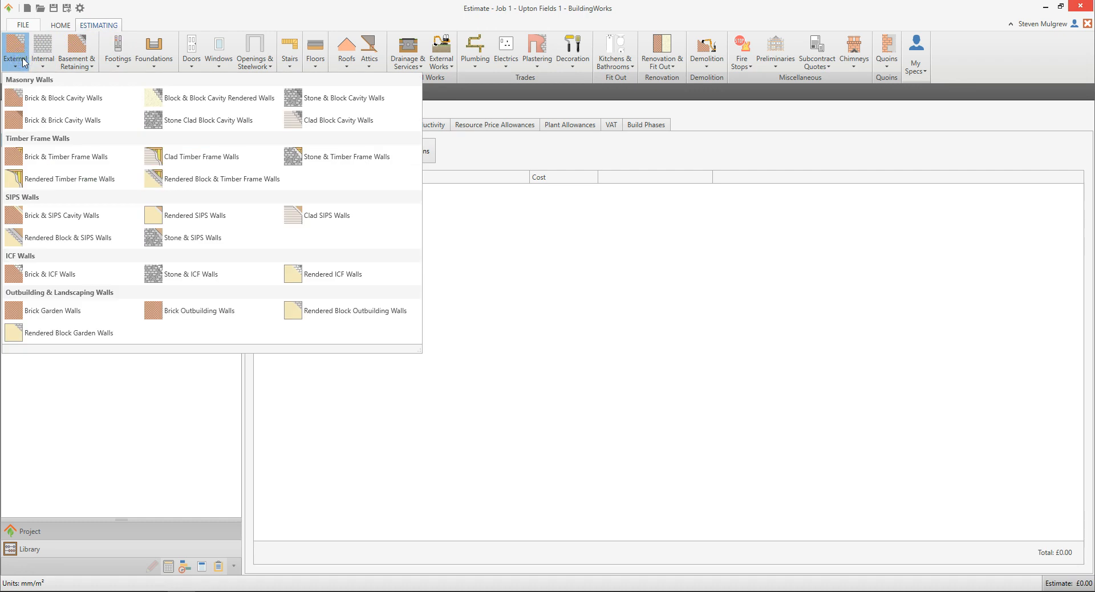
{"action": "left_click", "coordinate": [110, 100]}
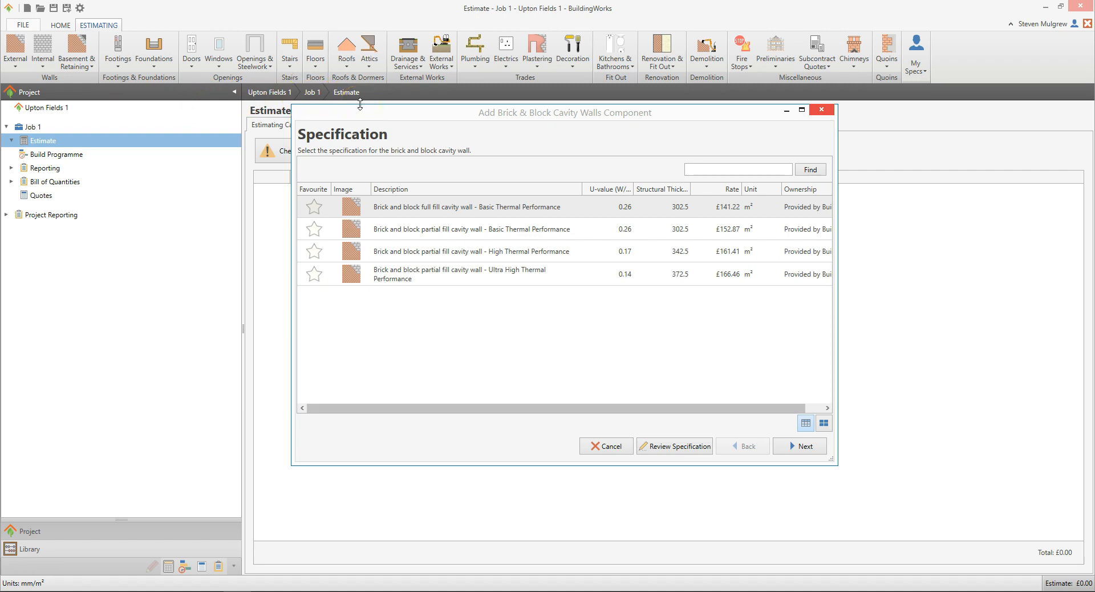
{"action": "left_click_drag", "start_coordinate": [359, 103], "coordinate": [370, 51]}
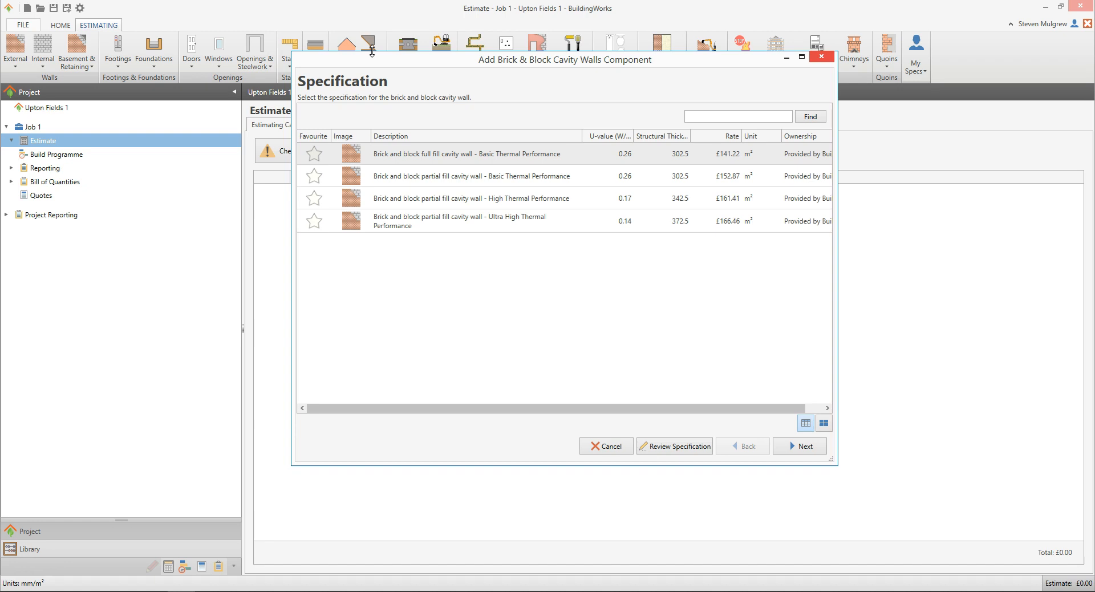
{"action": "left_click", "coordinate": [606, 137]}
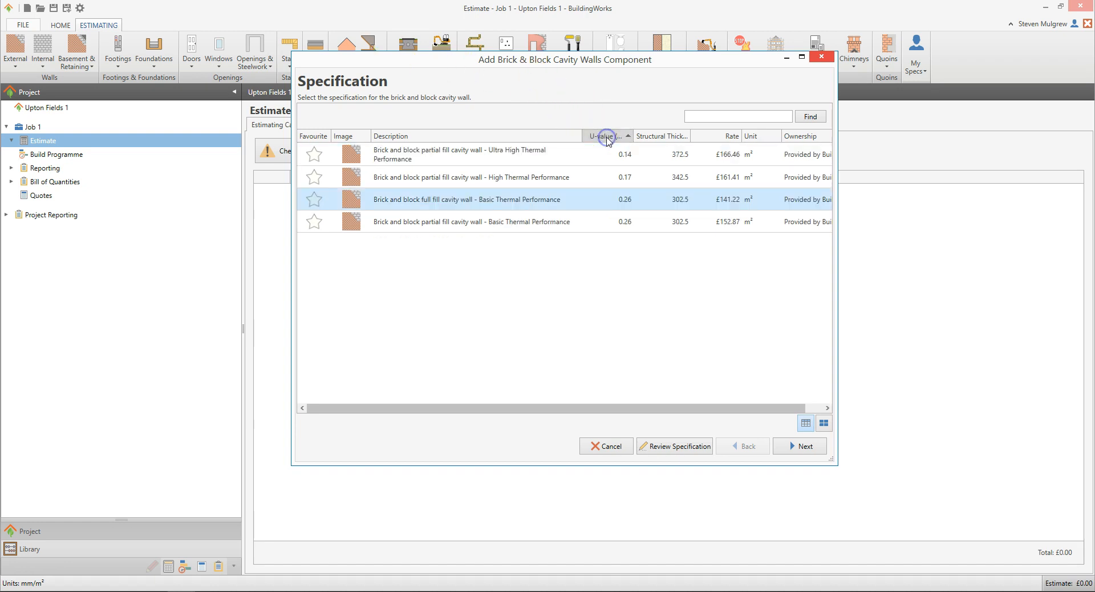
{"action": "left_click", "coordinate": [661, 140]}
{"action": "left_click", "coordinate": [707, 137]}
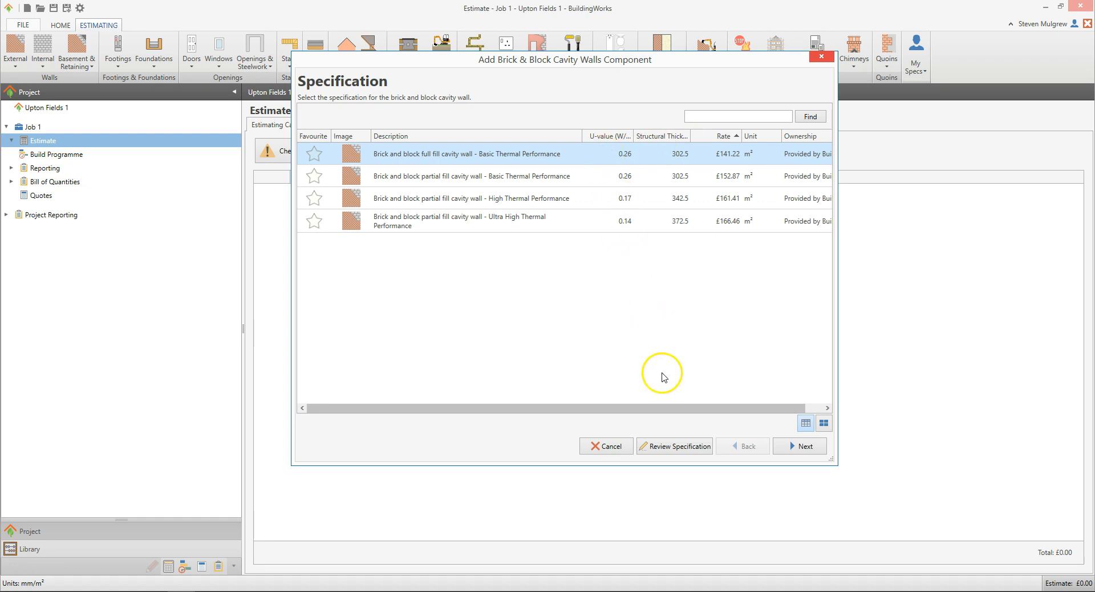
- Review the items in the brick and block full fill cavity wall - Basic Thermal Performance specification, then return to the specification list
{"action": "left_click", "coordinate": [687, 451]}
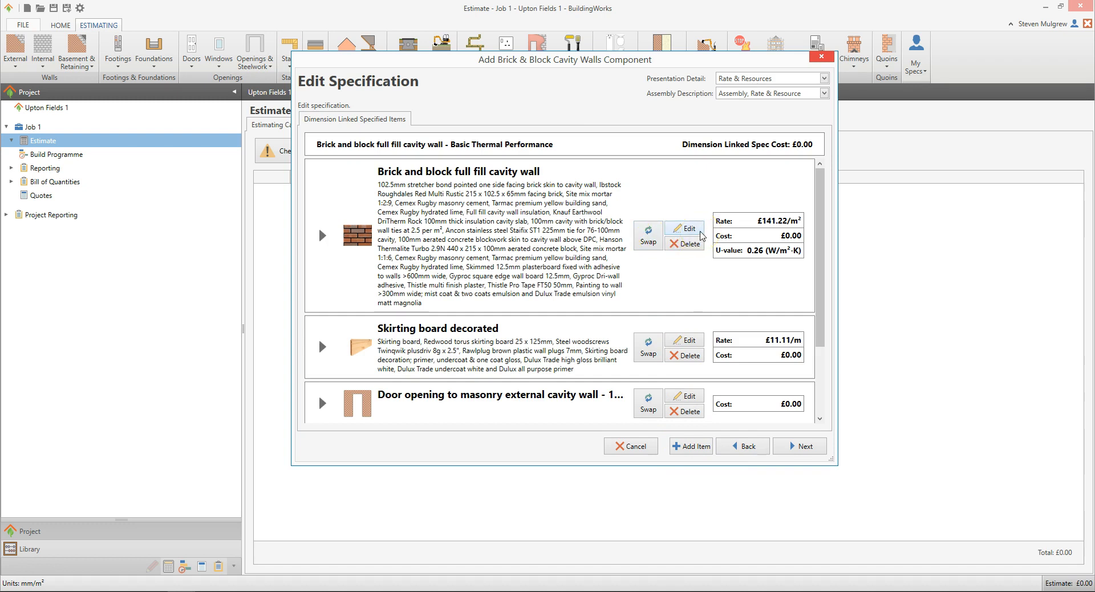
{"action": "left_click", "coordinate": [698, 249]}
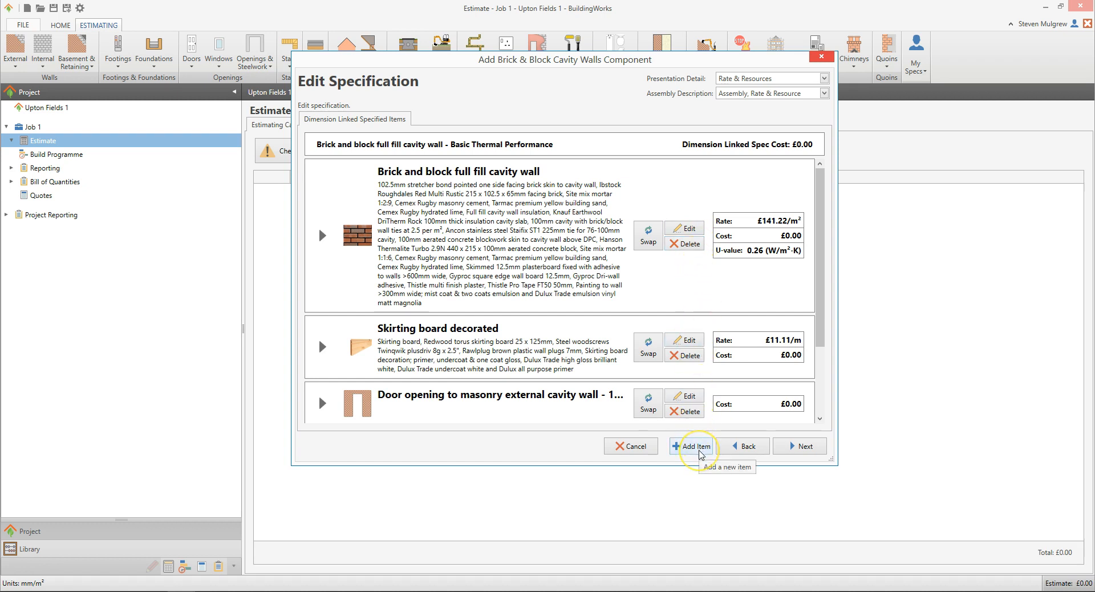
{"action": "left_click", "coordinate": [760, 452]}
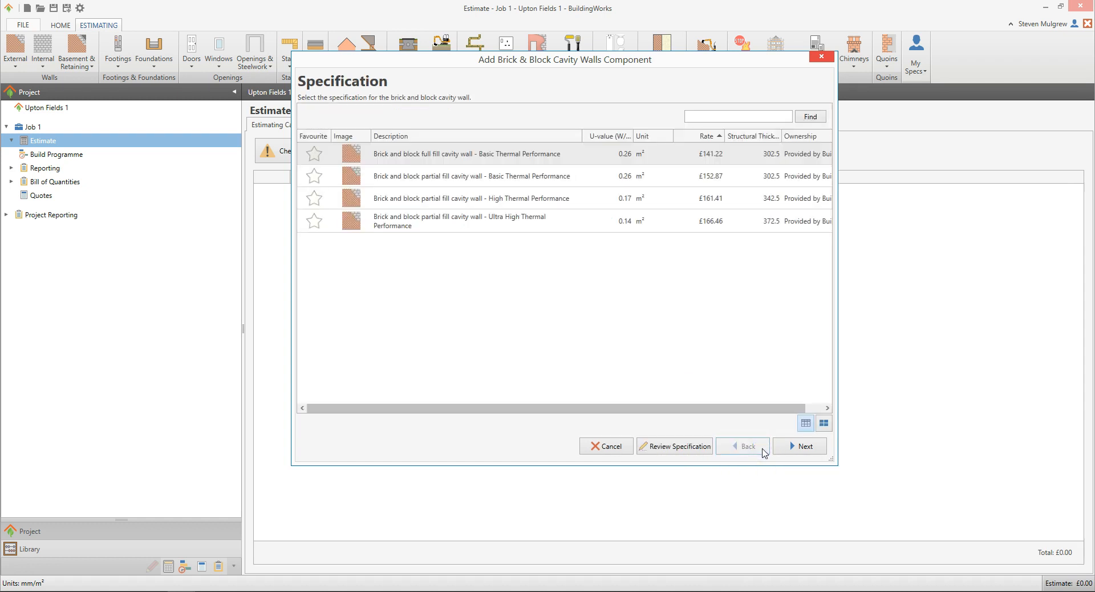
- Accept the full fill Basic Thermal Performance wall in the Ground Floor configuration, with the Trench fill foundation to new build
{"action": "left_click", "coordinate": [817, 449]}
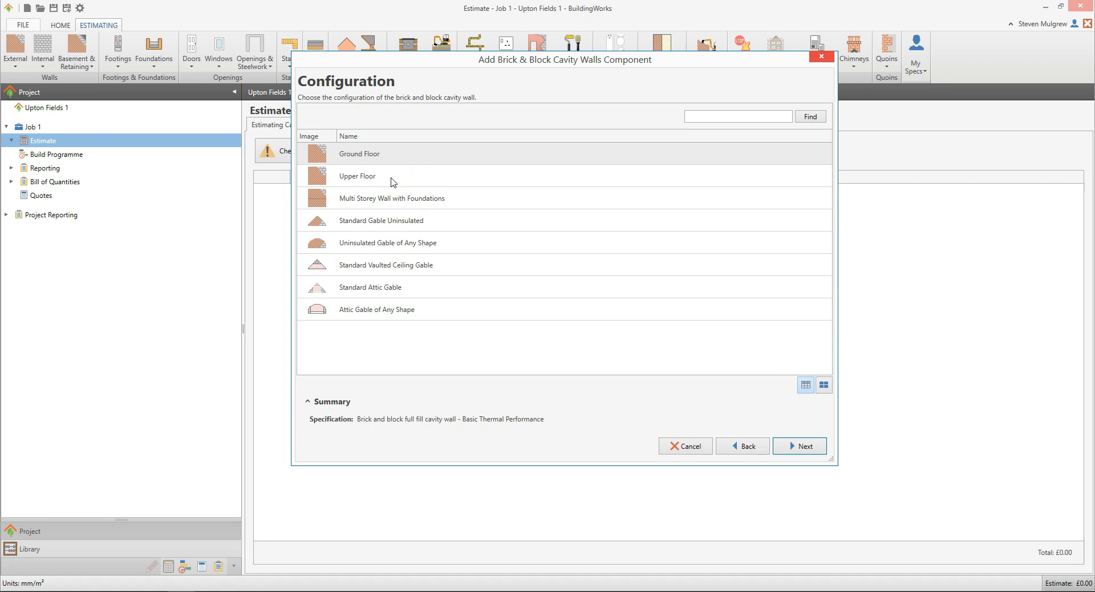
{"action": "left_click", "coordinate": [407, 155]}
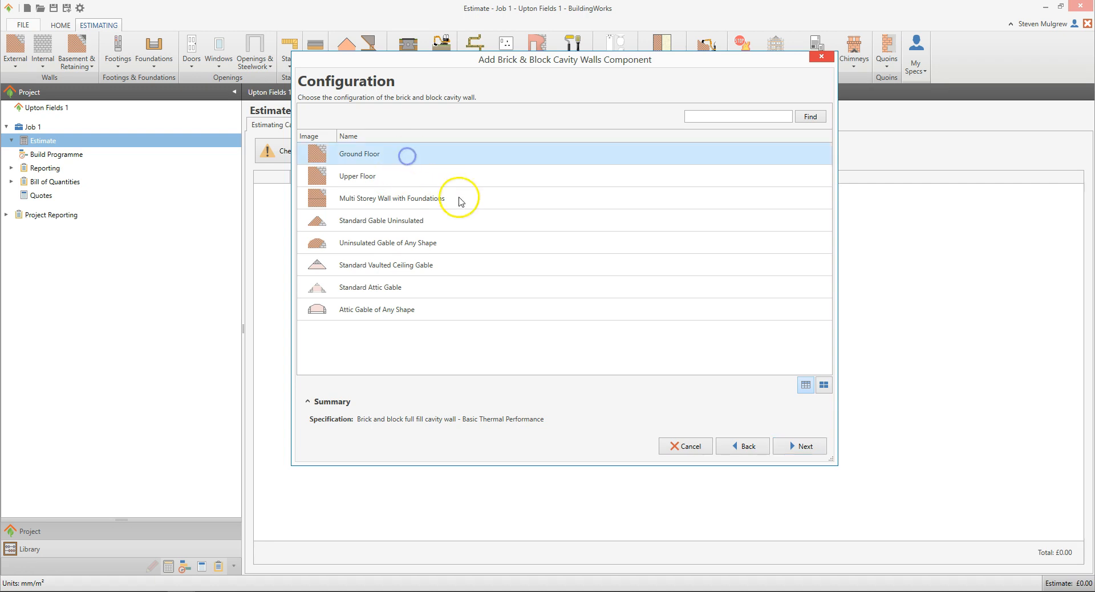
{"action": "left_click", "coordinate": [818, 449]}
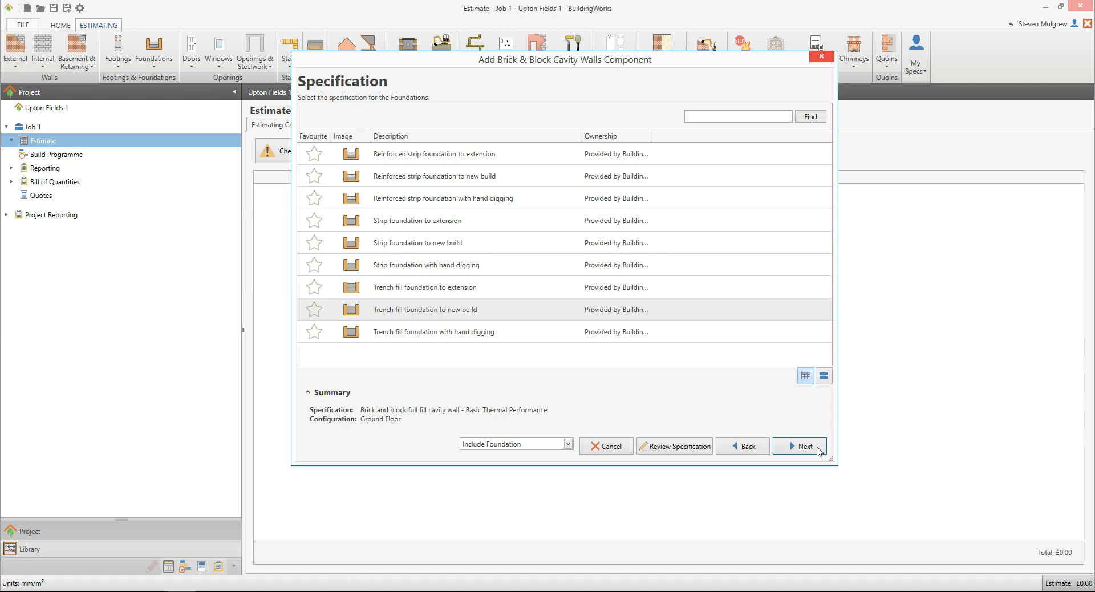
{"action": "left_click", "coordinate": [515, 310]}
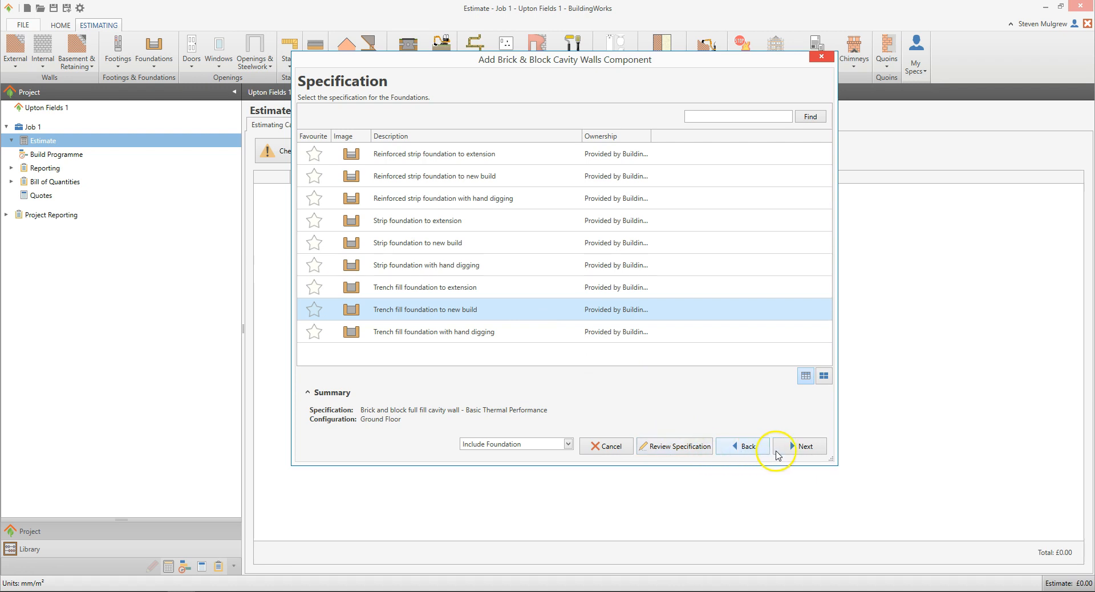
{"action": "left_click", "coordinate": [817, 448]}
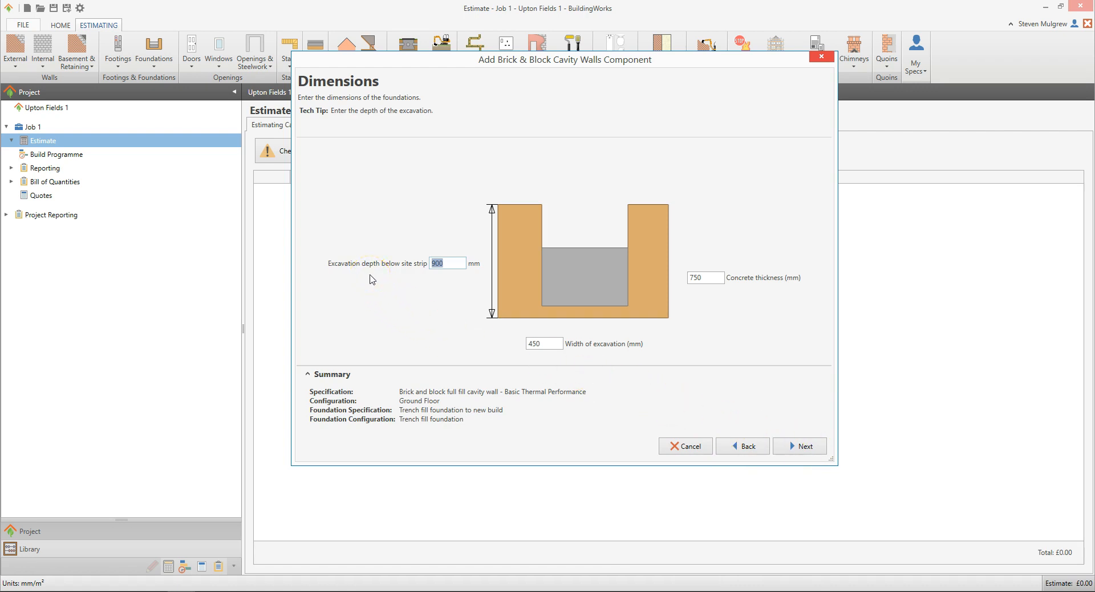
- Set the foundation's excavation depth below site strip to 900 mm and accept the preset concrete thickness and excavation width
{"action": "left_click", "coordinate": [35, 567]}
{"action": "type", "text": "850"}
{"action": "key", "text": "BackSpace"}
{"action": "key", "text": "BackSpace"}
{"action": "key", "text": "BackSpace"}
{"action": "type", "text": "900"}
{"action": "left_click", "coordinate": [39, 573]}
{"action": "key", "text": "Tab"}
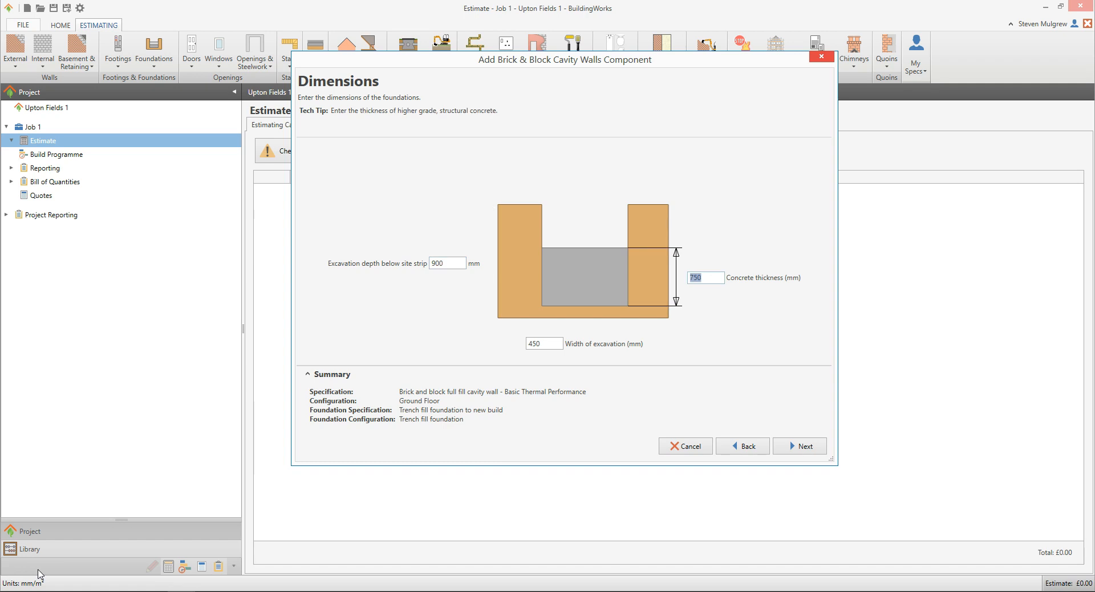
{"action": "key", "text": "Tab"}
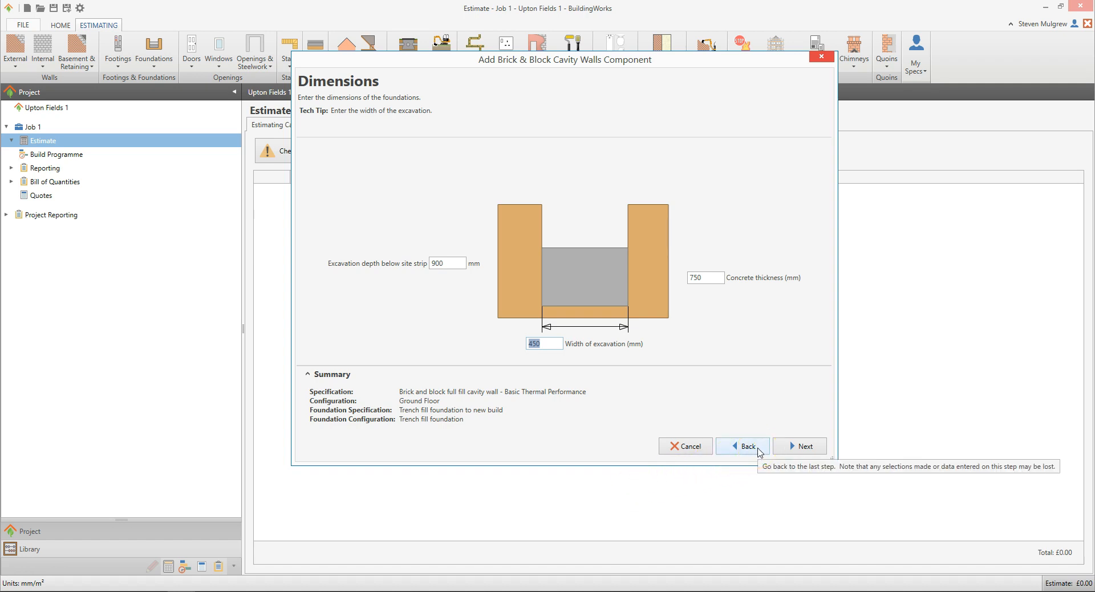
{"action": "left_click", "coordinate": [810, 445]}
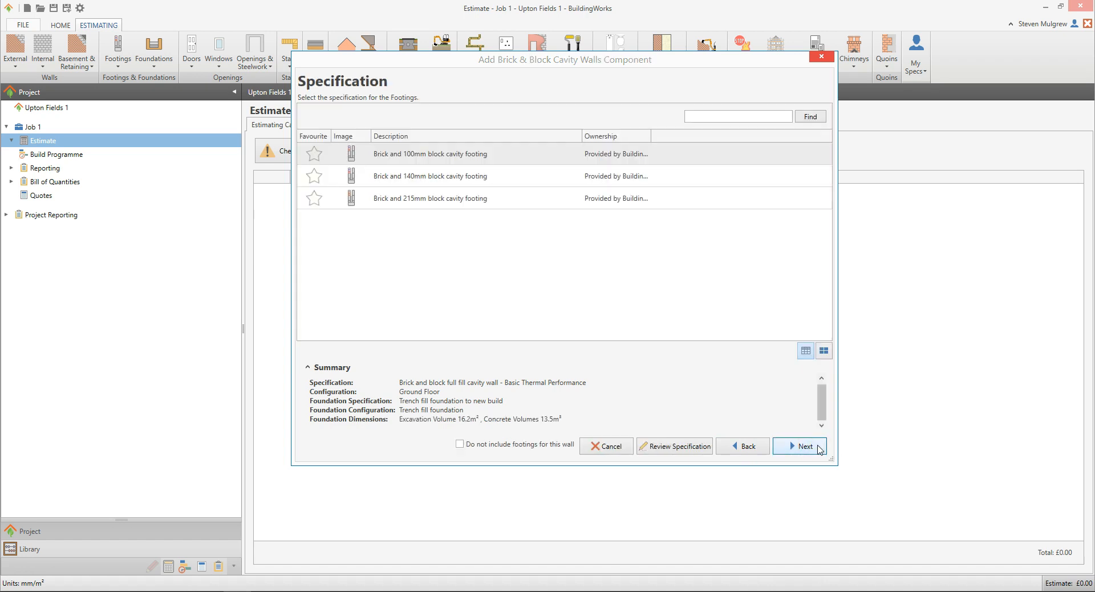
{"action": "left_click", "coordinate": [814, 444]}
- Choose the Brick and 100mm block cavity footing, configured as Cavity wall footing to trench fill foundations
{"action": "left_click", "coordinate": [542, 158]}
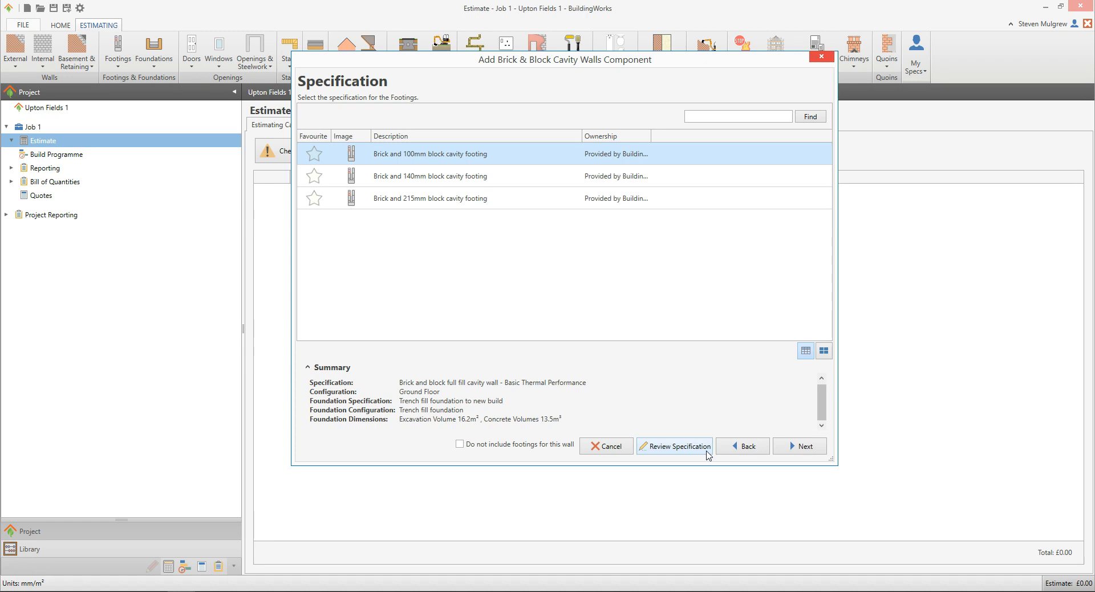
{"action": "left_click", "coordinate": [821, 447]}
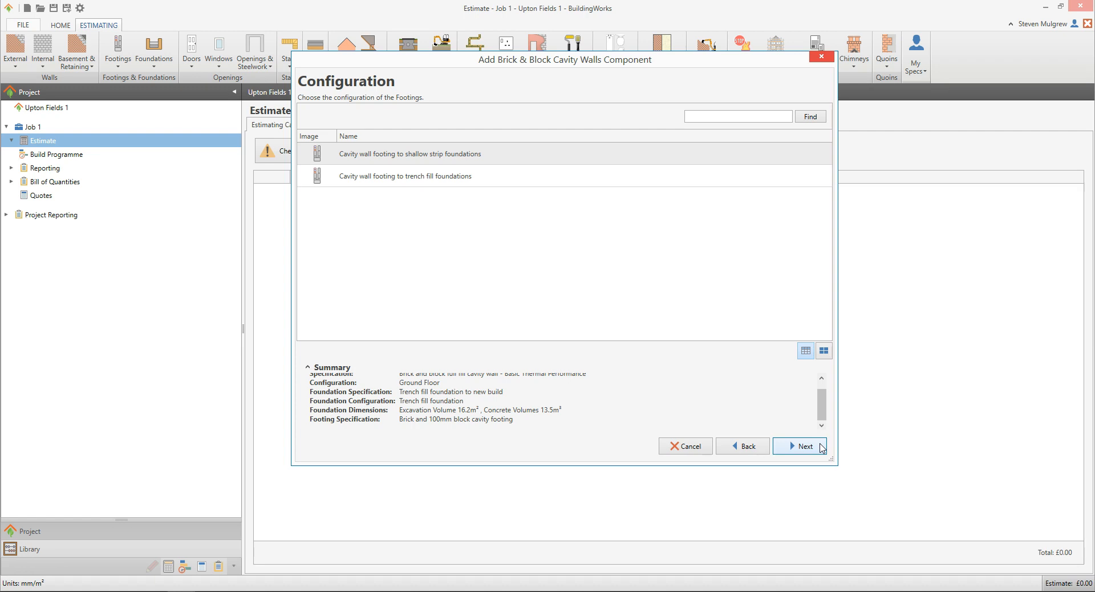
{"action": "left_click", "coordinate": [509, 177]}
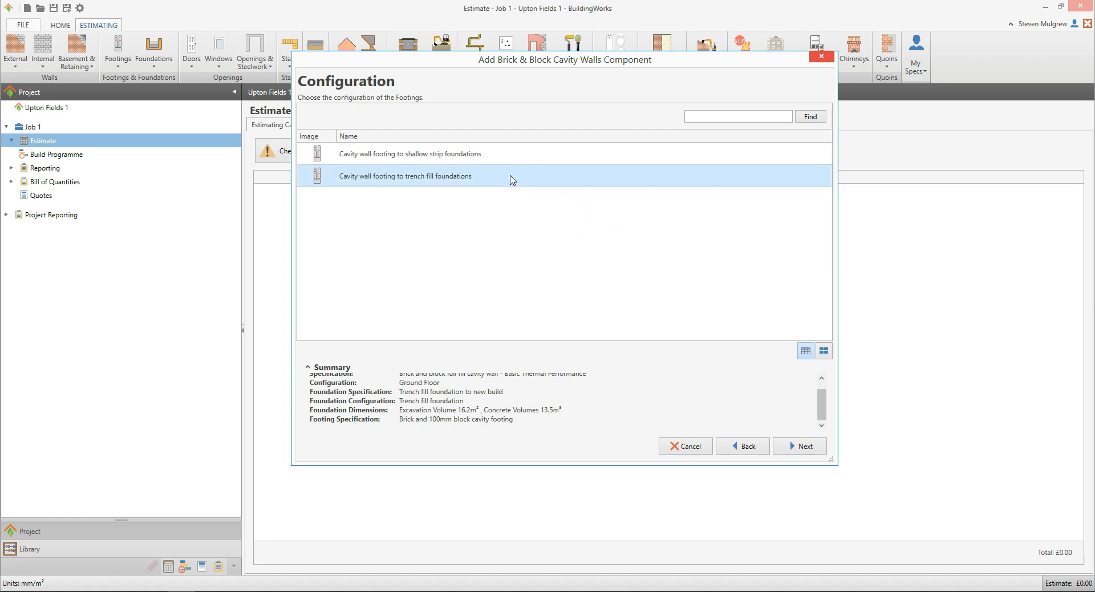
{"action": "left_click", "coordinate": [821, 448]}
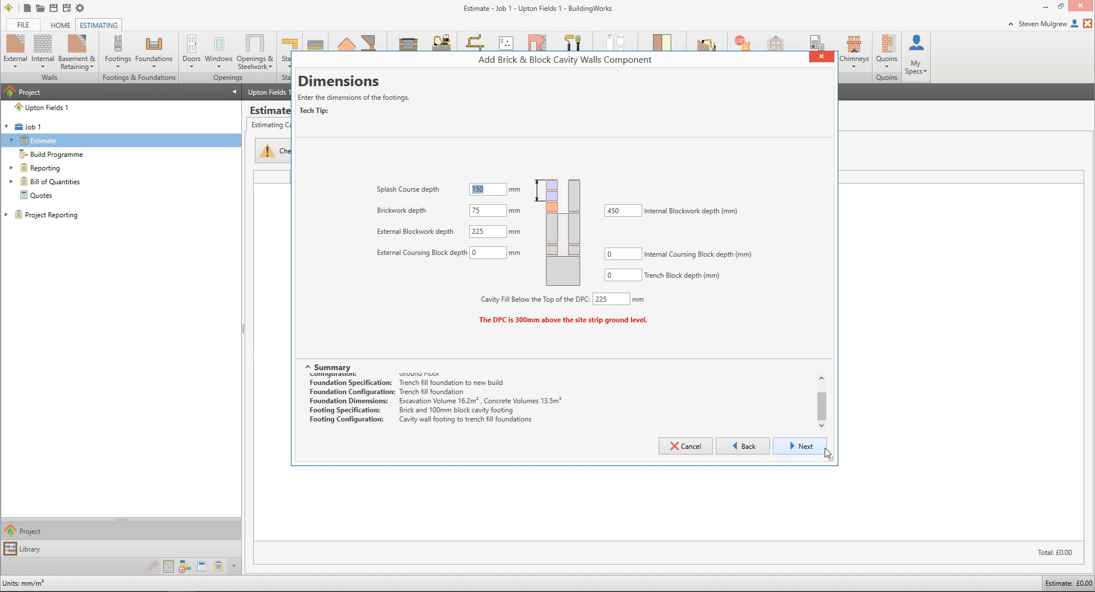
- Try an internal coursing block depth of 75 mm for the footing
{"action": "key", "text": "Tab"}
{"action": "key", "text": "Tab"}
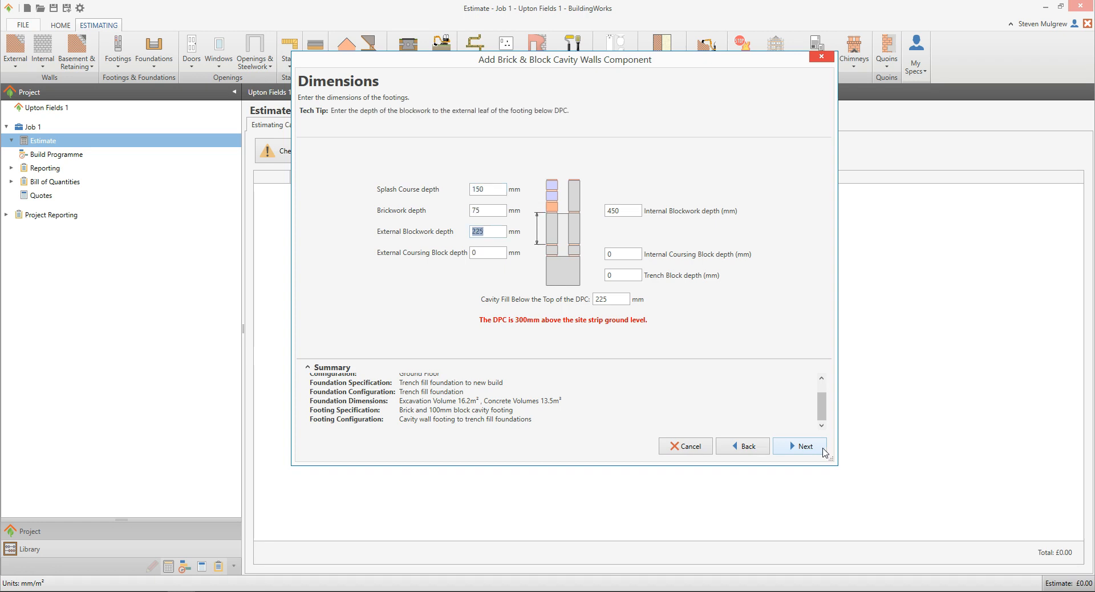
{"action": "key", "text": "Tab"}
{"action": "key", "text": "Tab"}
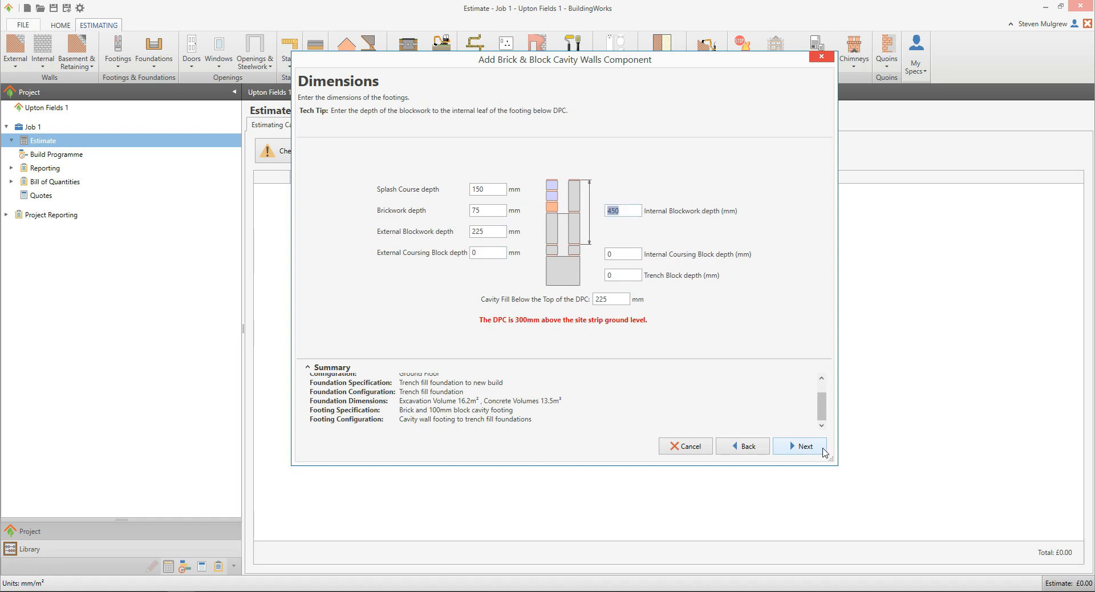
{"action": "key", "text": "Tab"}
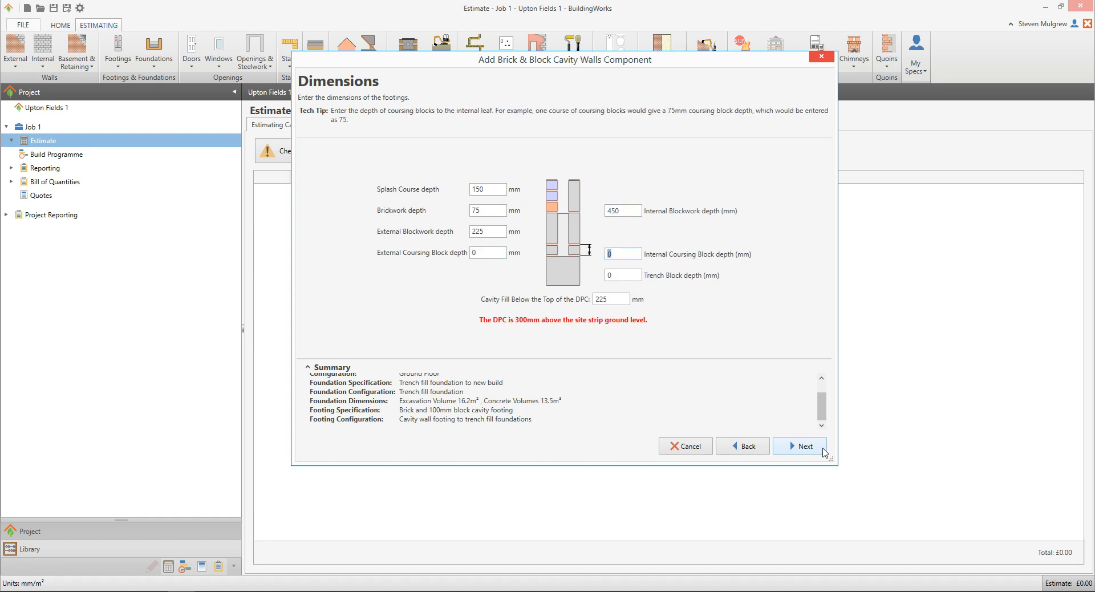
{"action": "type", "text": "75"}
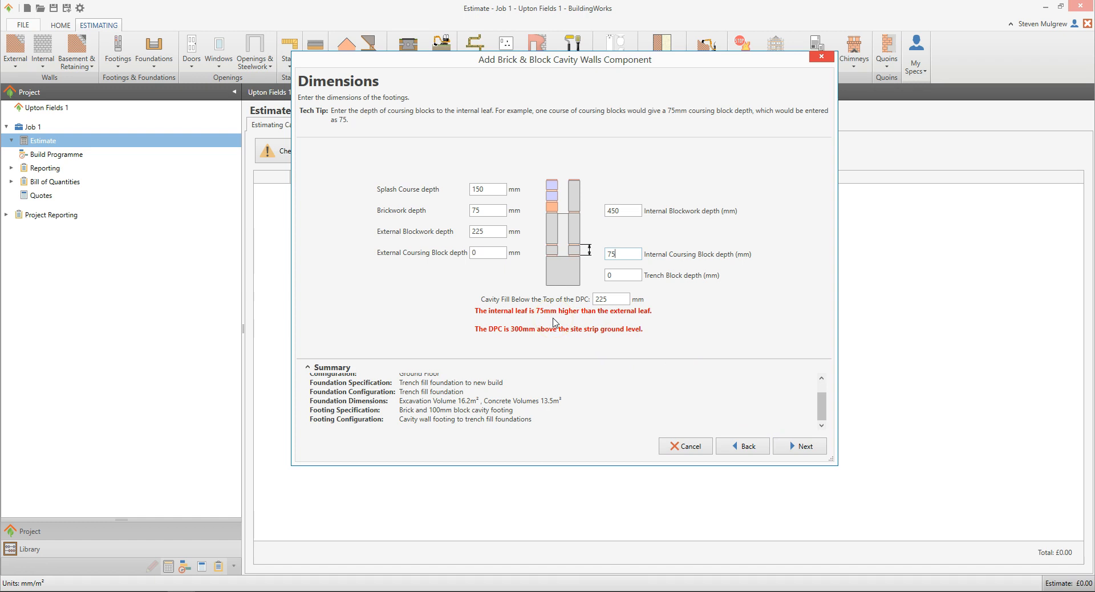
- Reset the footing's internal coursing block depth to 0 mm and accept the footing dimensions
{"action": "double_click", "coordinate": [603, 256]}
{"action": "type", "text": "0"}
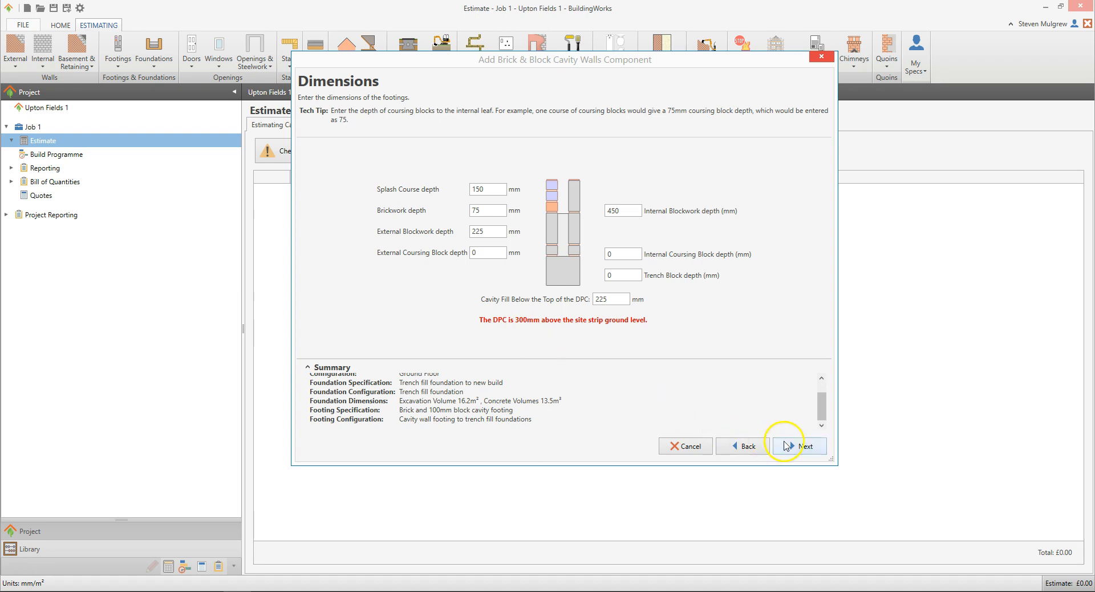
{"action": "left_click", "coordinate": [815, 448]}
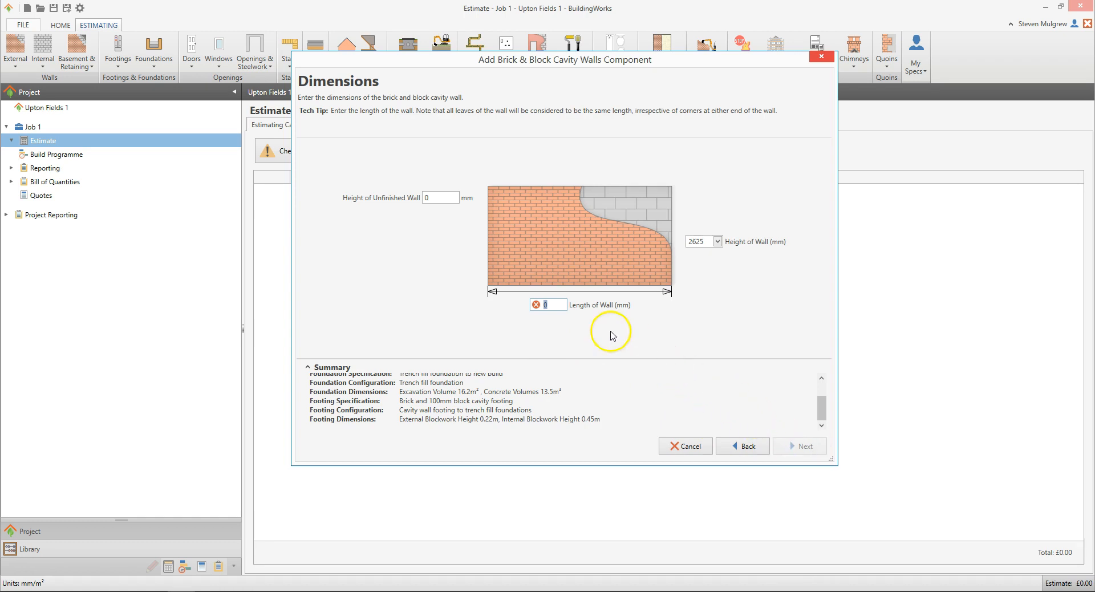
- Set the cavity wall's unfinished height to 225 mm, its length to 42700 mm and its height to 2700 mm
{"action": "left_click", "coordinate": [431, 198]}
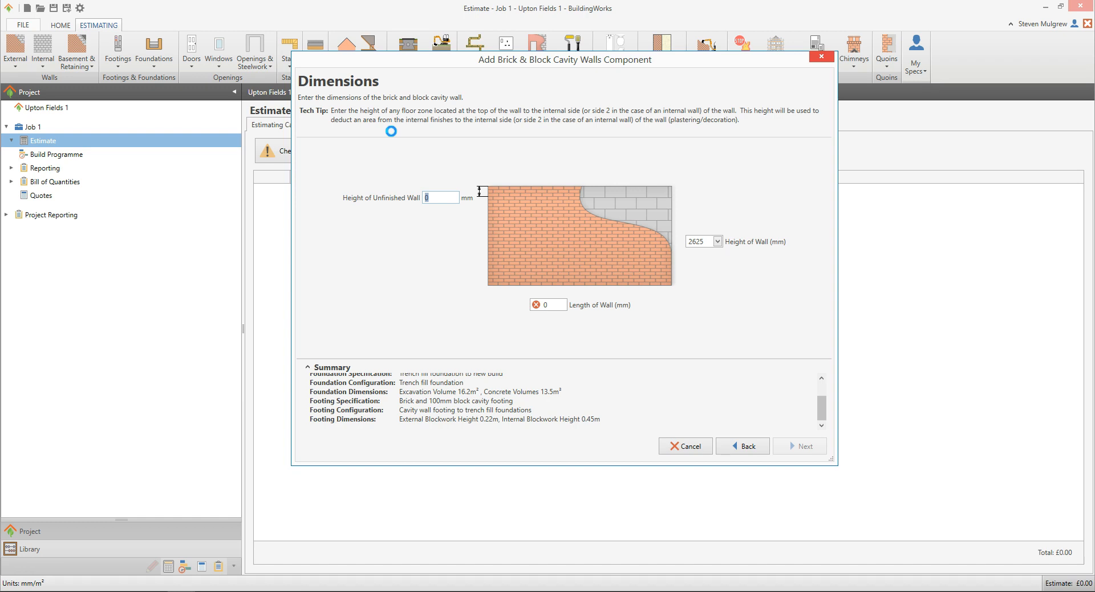
{"action": "type", "text": "225"}
{"action": "key", "text": "Tab"}
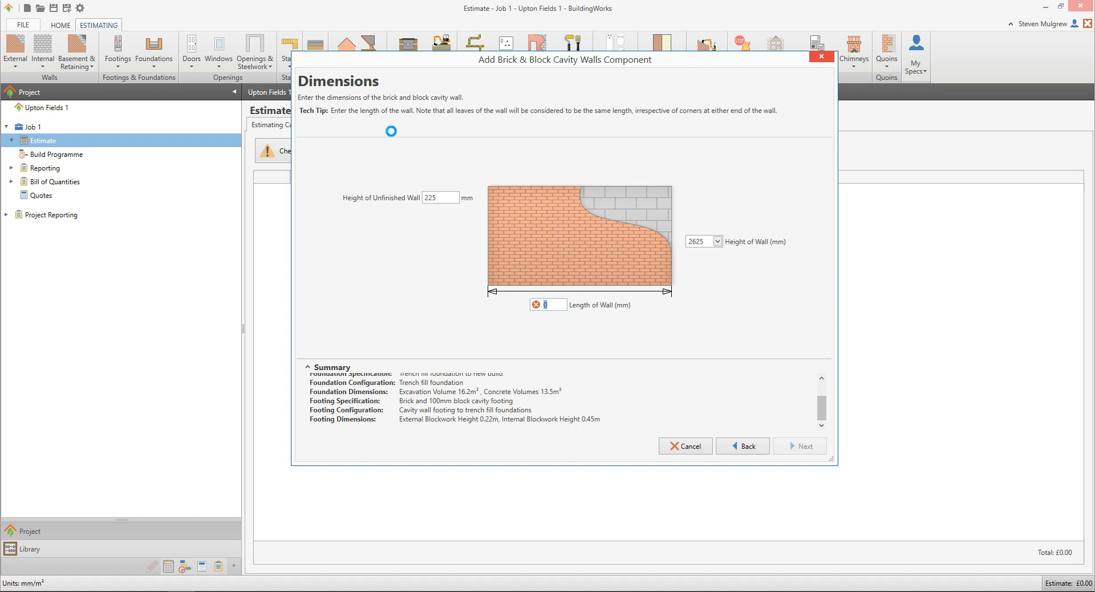
{"action": "type", "text": "42700"}
{"action": "key", "text": "Tab"}
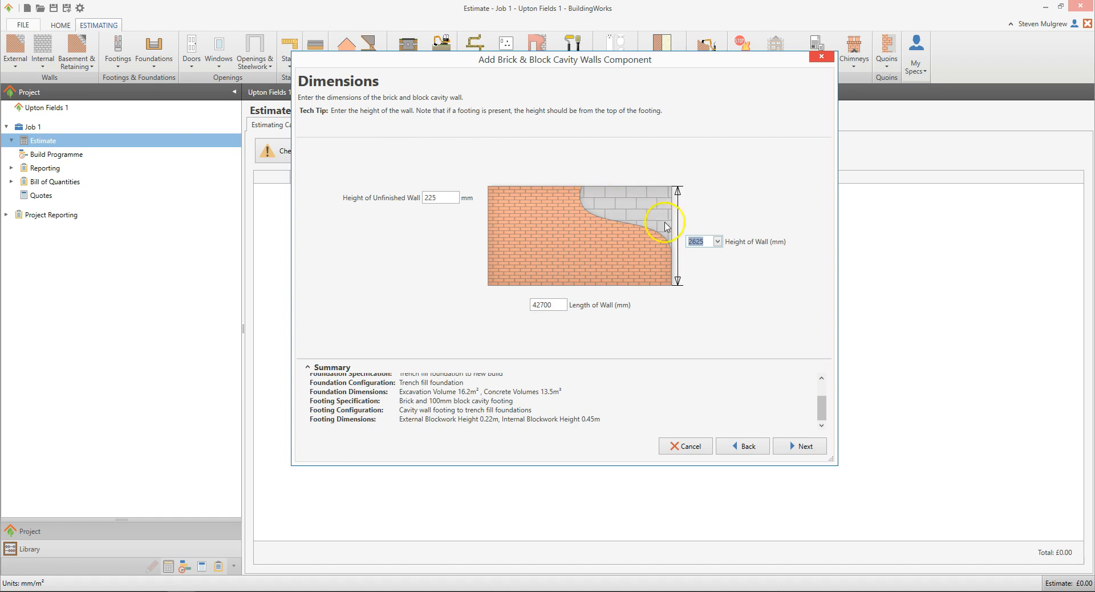
{"action": "left_click", "coordinate": [717, 241]}
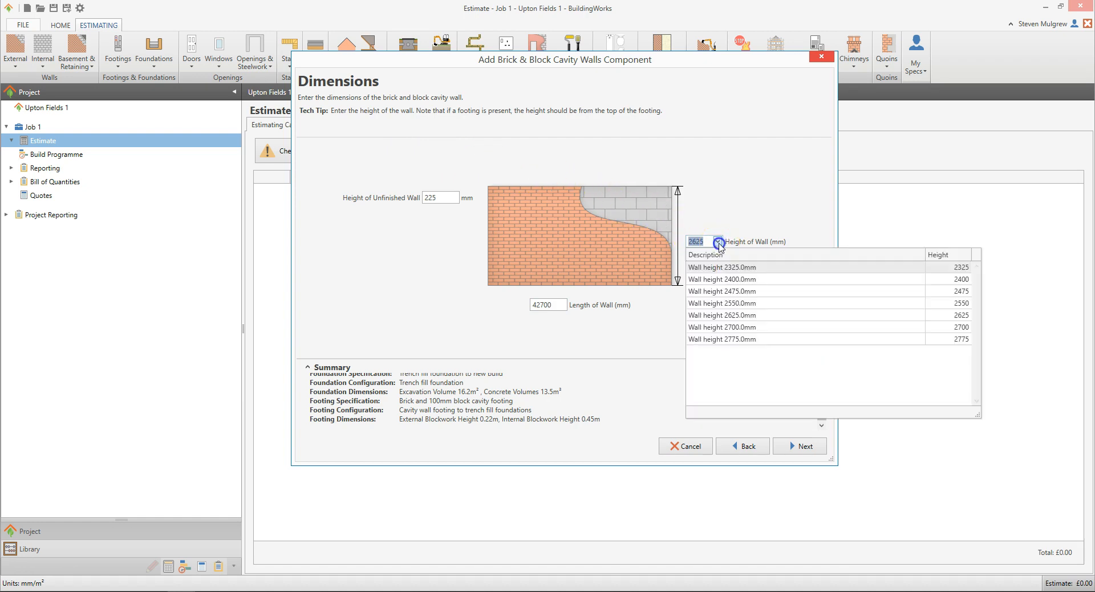
{"action": "left_click", "coordinate": [767, 328]}
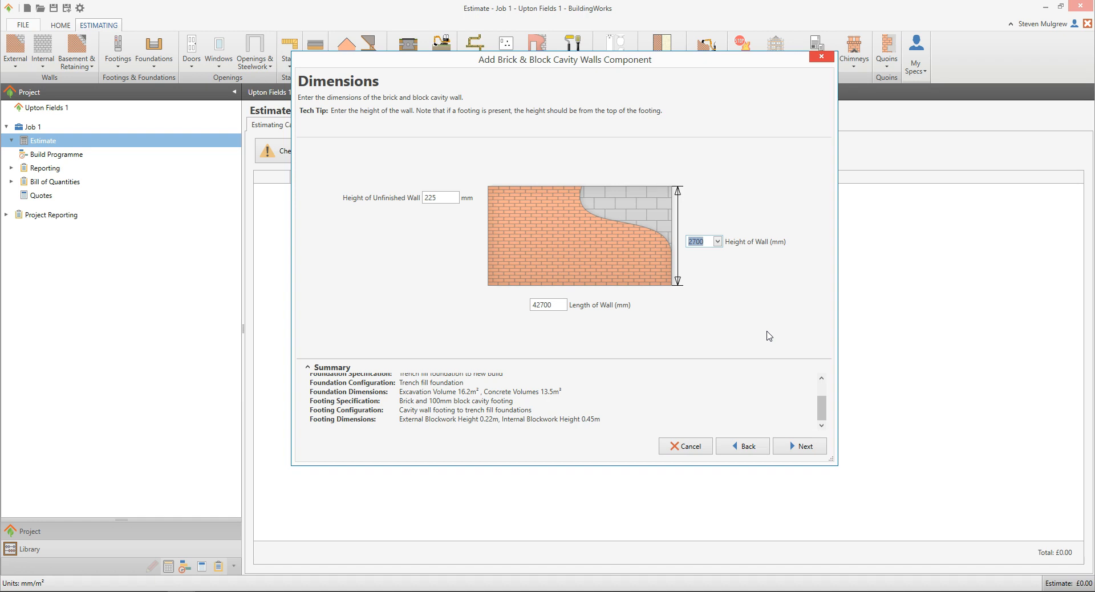
{"action": "left_click", "coordinate": [817, 446]}
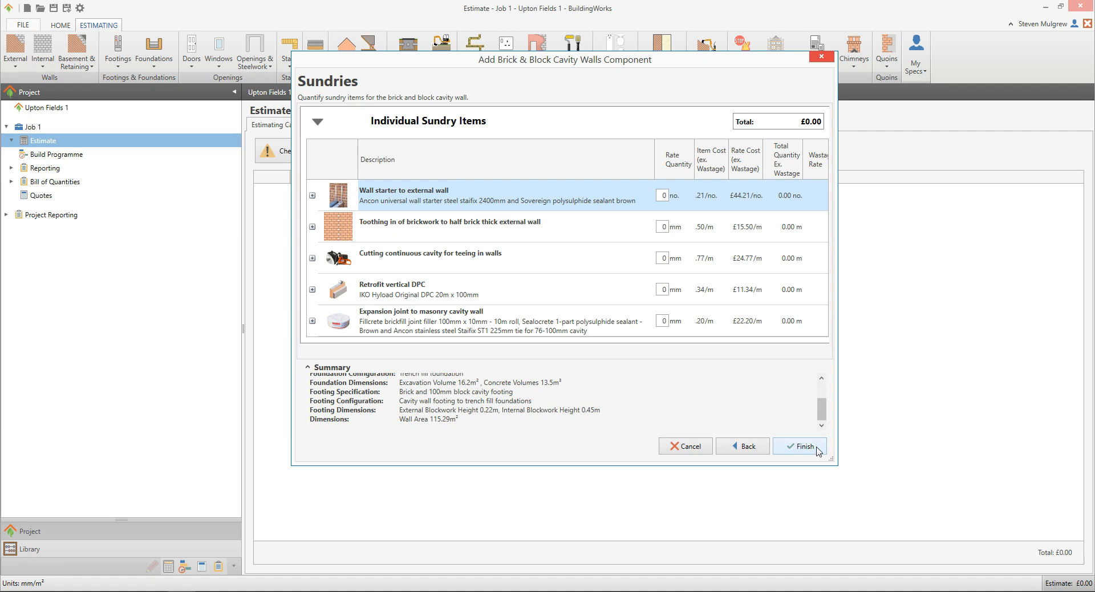
- Leave the wall starter sundry quantity at 0 and finish adding the wall component to the estimate
{"action": "left_click", "coordinate": [663, 195]}
{"action": "type", "text": "2"}
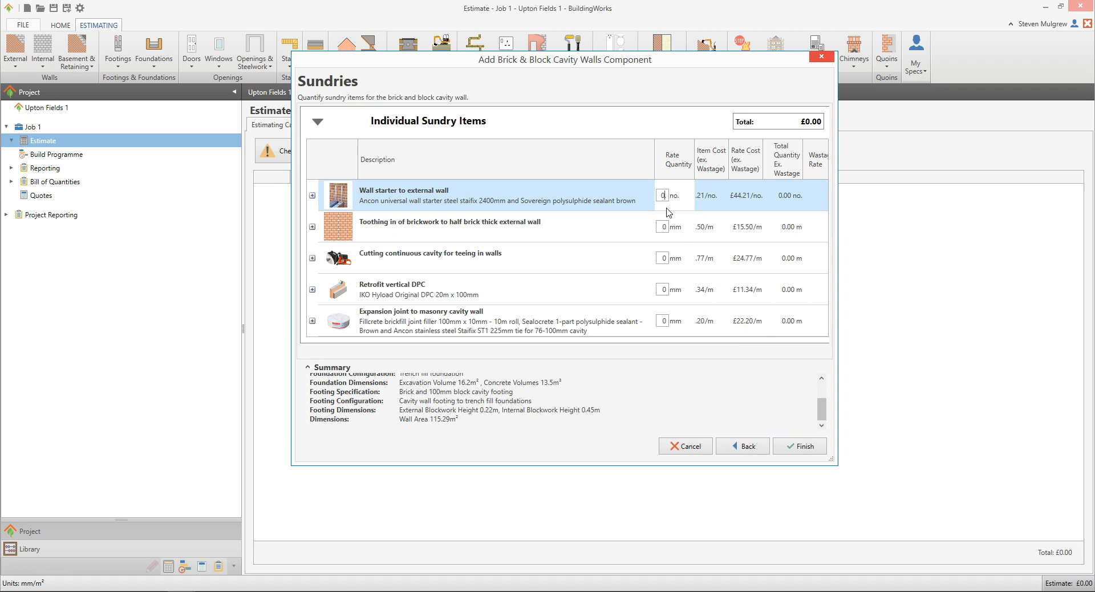
{"action": "left_click", "coordinate": [662, 205]}
{"action": "left_click", "coordinate": [819, 442]}
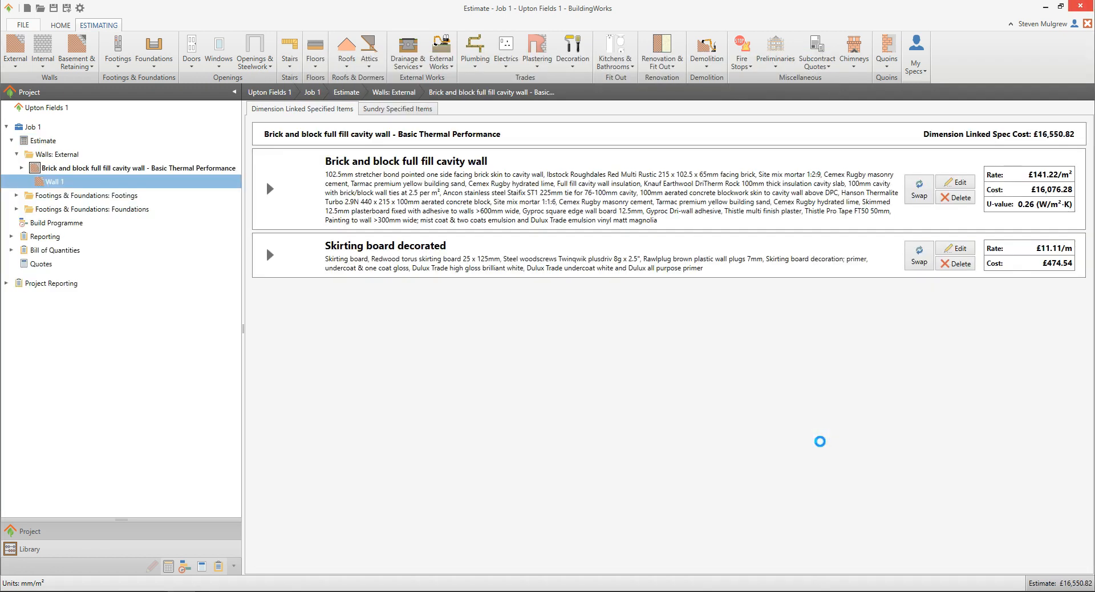
{"action": "left_click", "coordinate": [818, 445]}
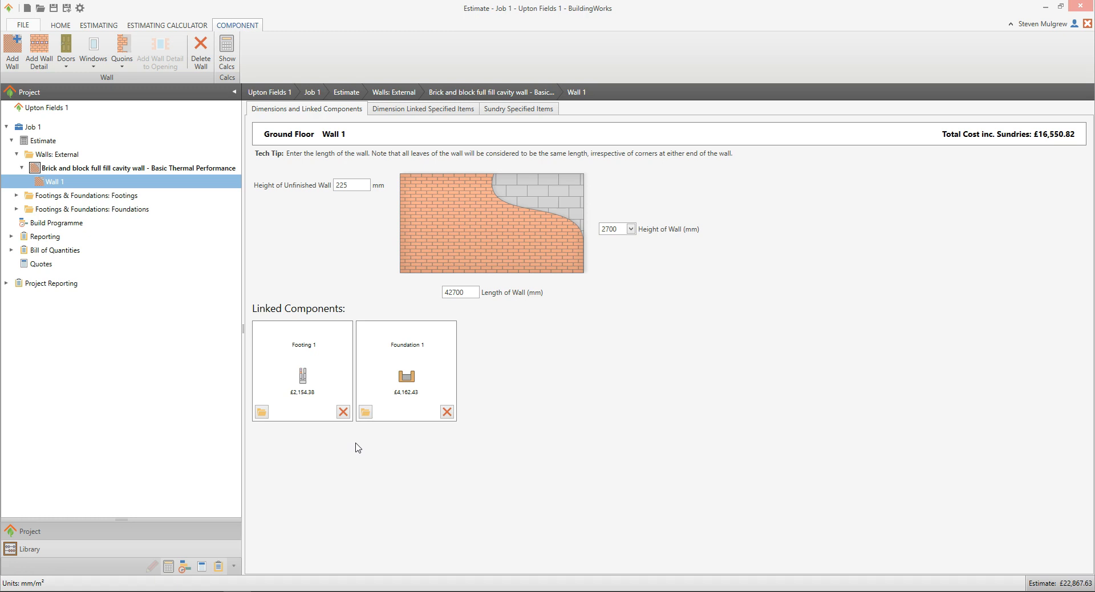
- Examine the new wall's dimension-linked items, including the resource breakdown of the 102.5mm stretcher bond brickwork, and its sundry items
{"action": "left_click", "coordinate": [367, 416]}
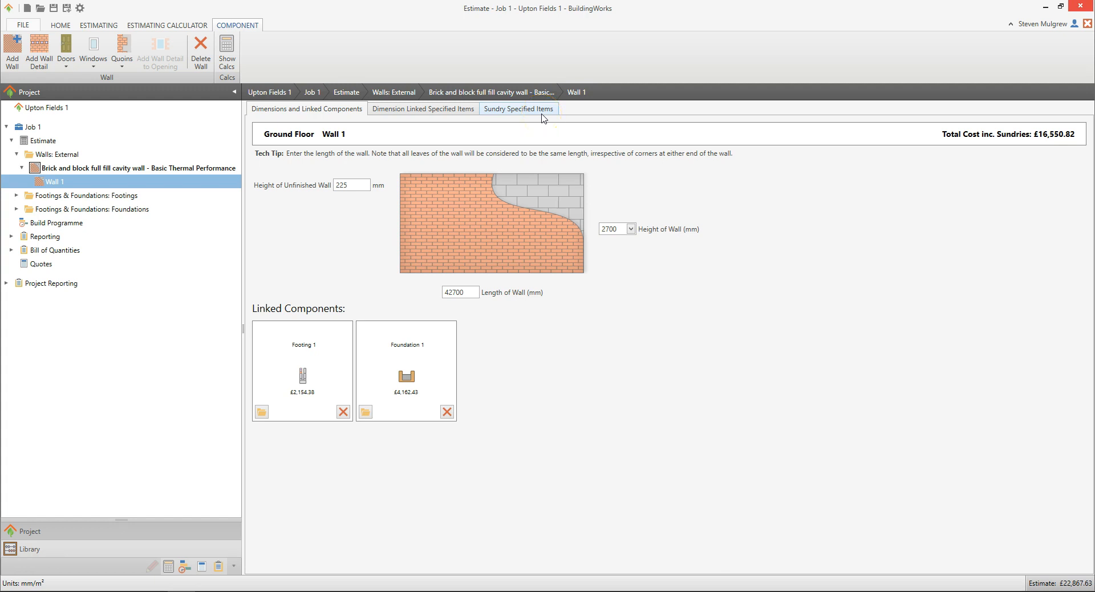
{"action": "left_click", "coordinate": [471, 110]}
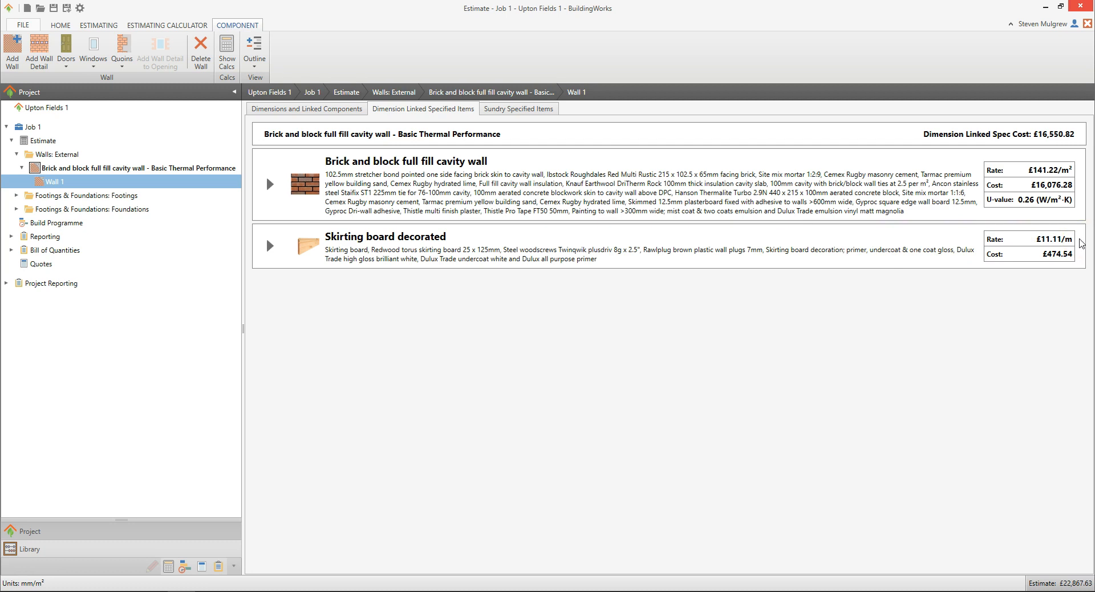
{"action": "left_click", "coordinate": [271, 183]}
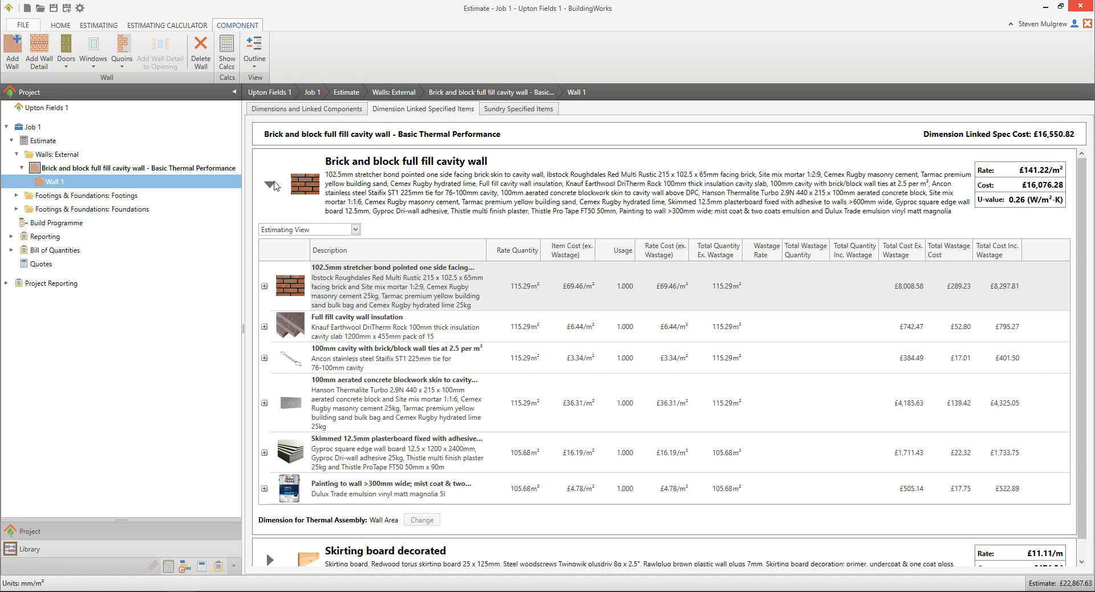
{"action": "left_click", "coordinate": [350, 292]}
{"action": "left_click", "coordinate": [264, 286]}
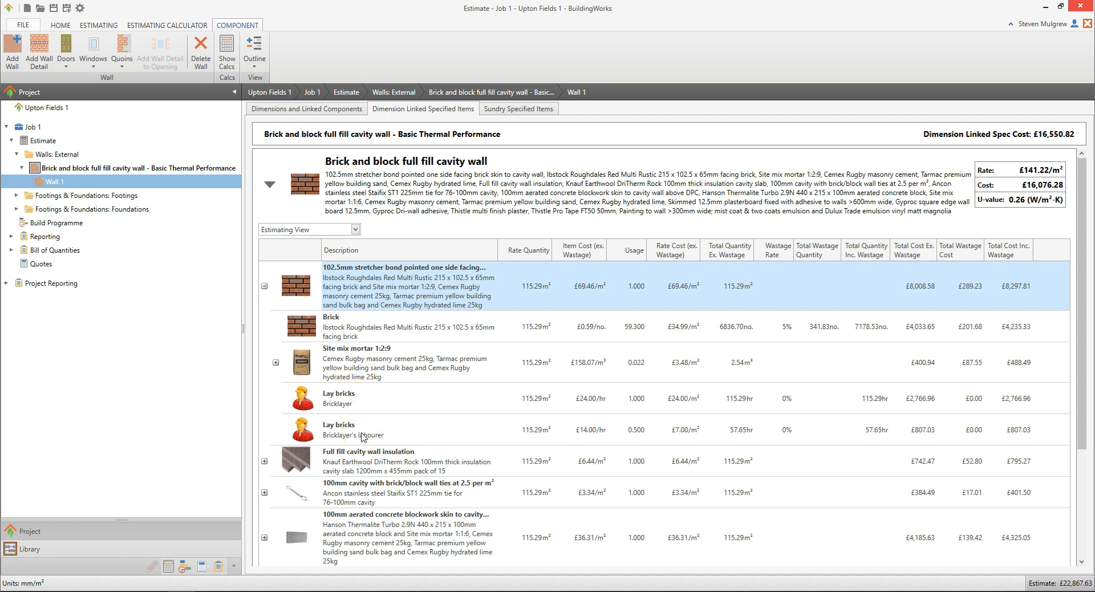
{"action": "left_click", "coordinate": [550, 113]}
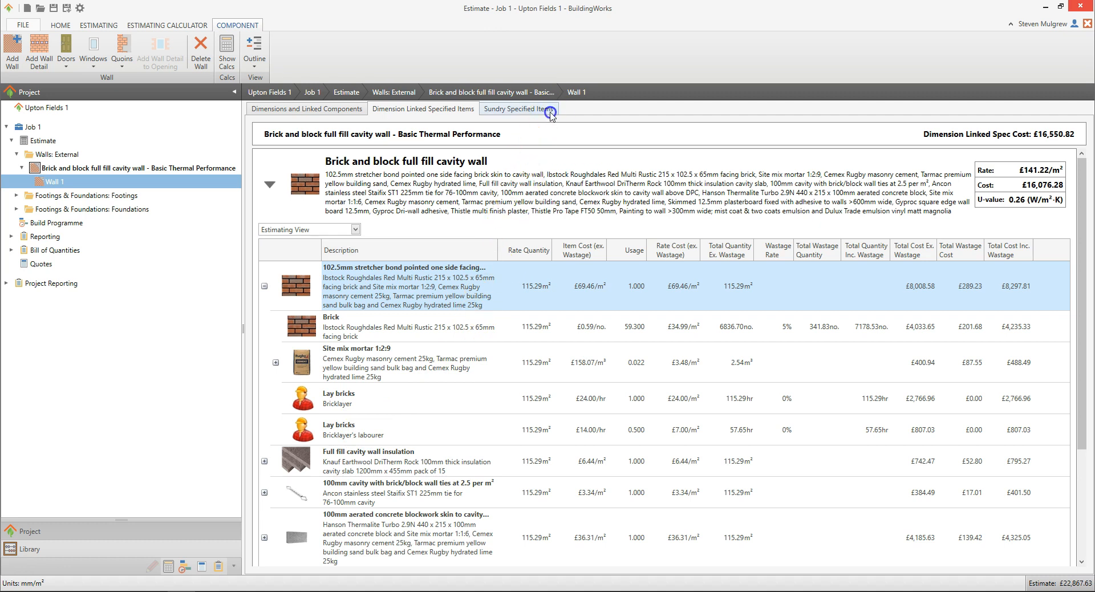